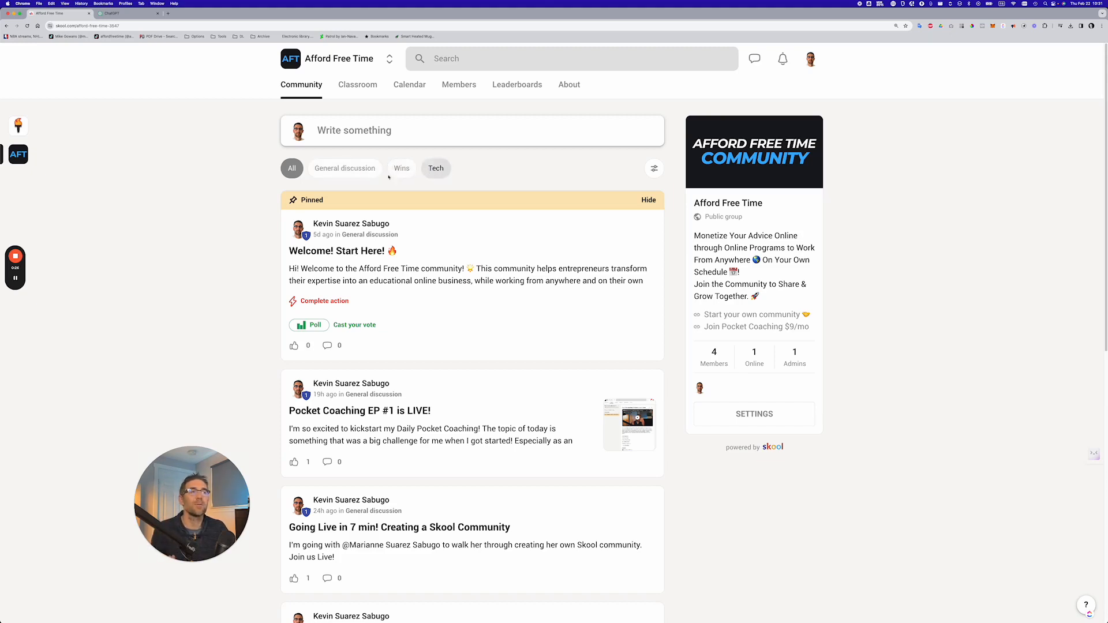
Step: Filter the community feed to Tech posts and review the category choices offered in a new post draft, discarding the draft
left_click(432, 172)
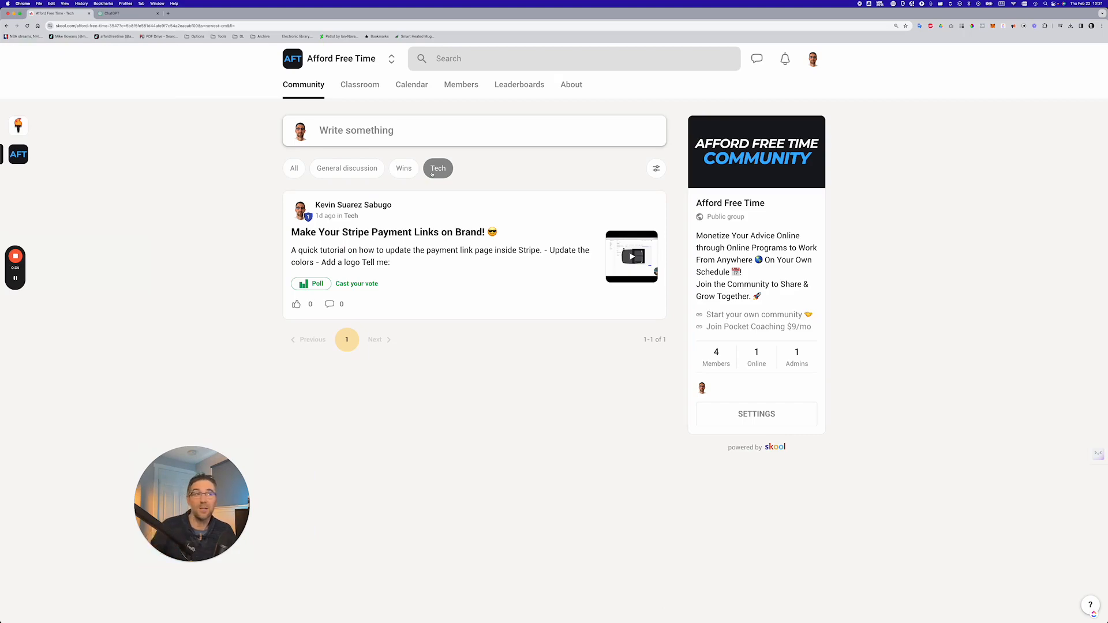
left_click(343, 136)
key("Escape")
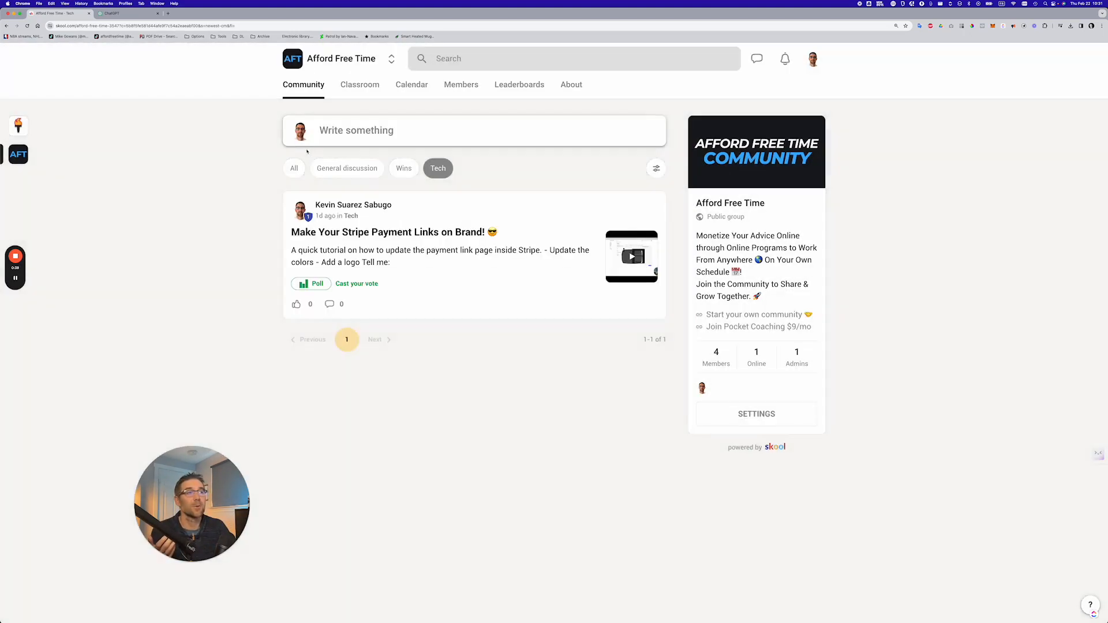
left_click(341, 131)
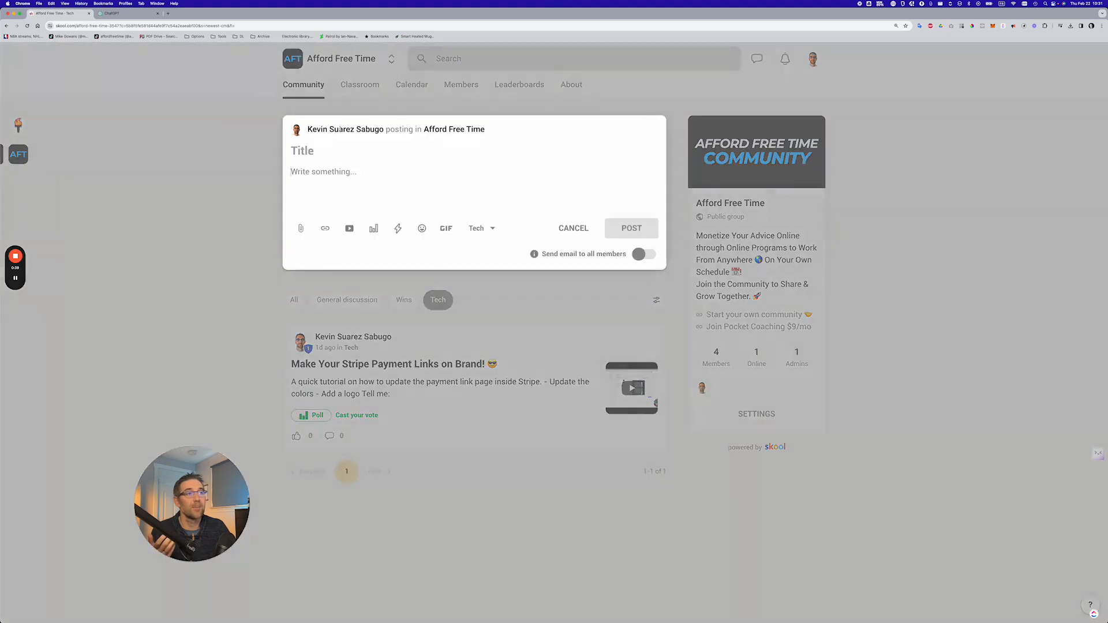
left_click(492, 230)
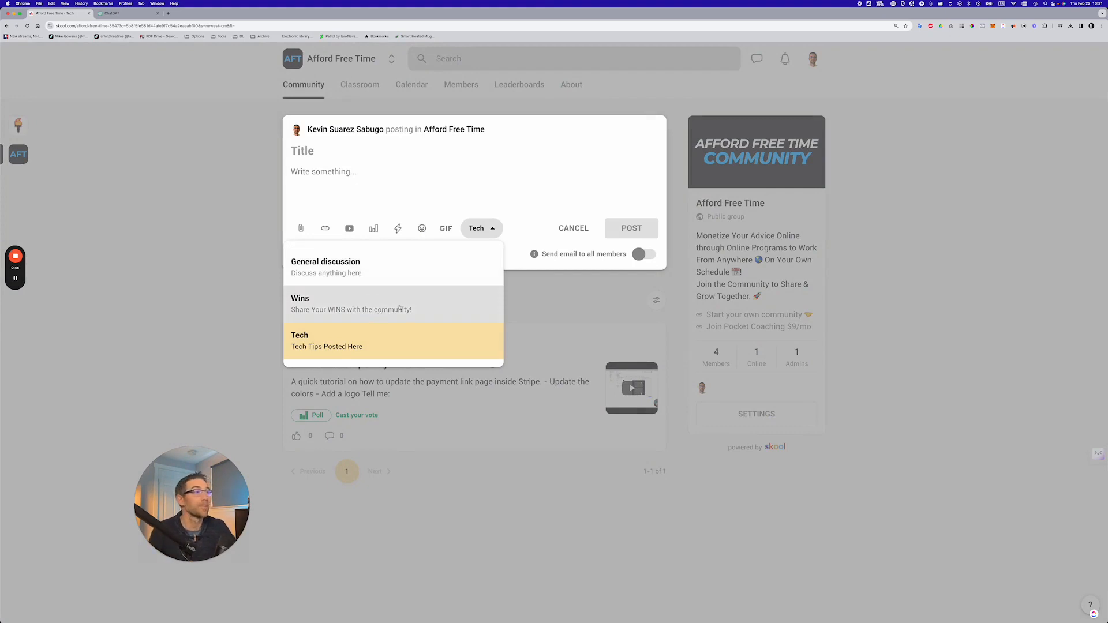
left_click(585, 166)
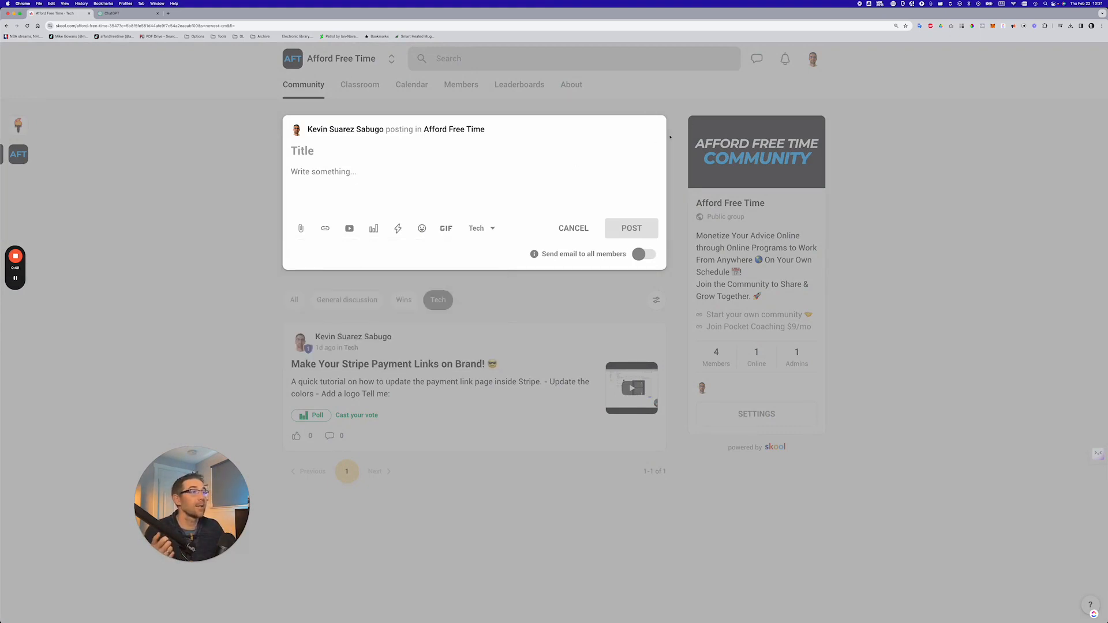
left_click(733, 177)
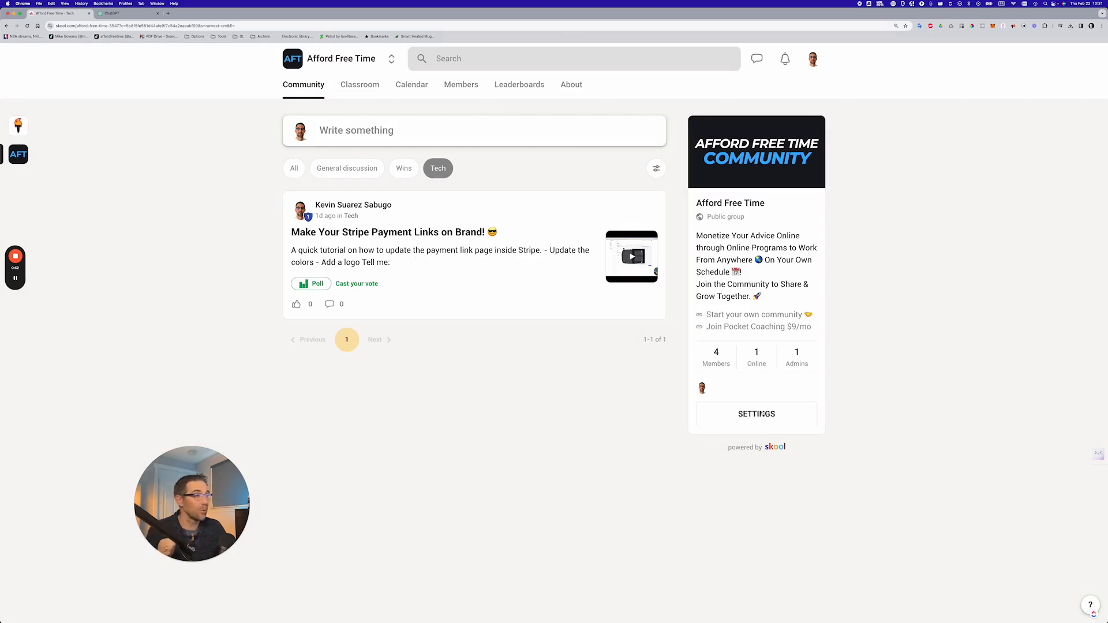
Step: Review the group's category settings and the permission options for adding a category, without adding one
left_click(813, 413)
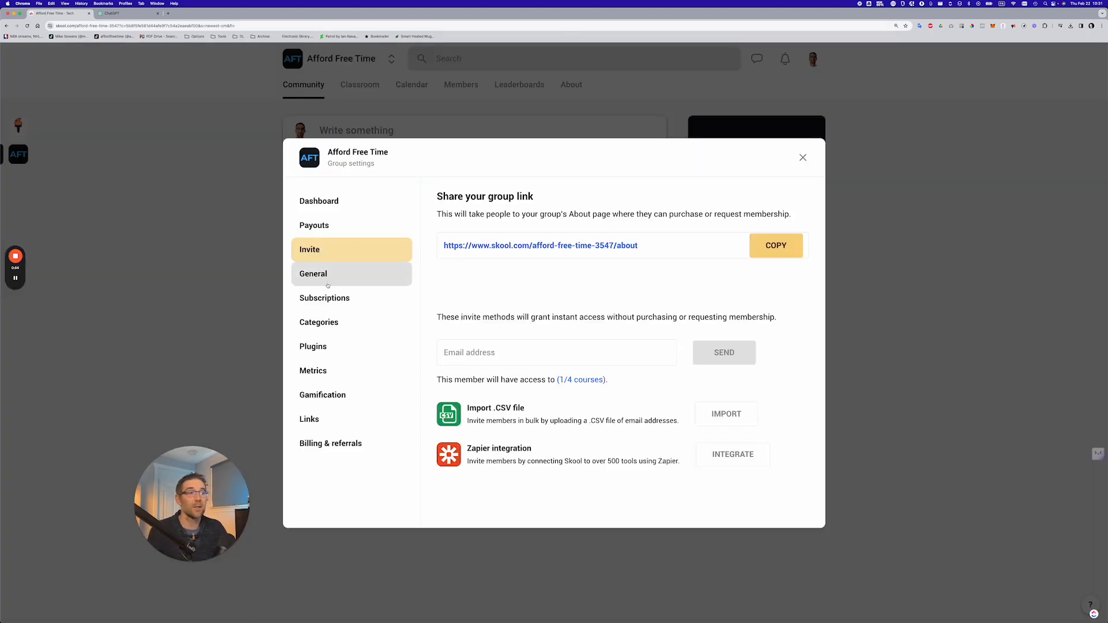
left_click(327, 323)
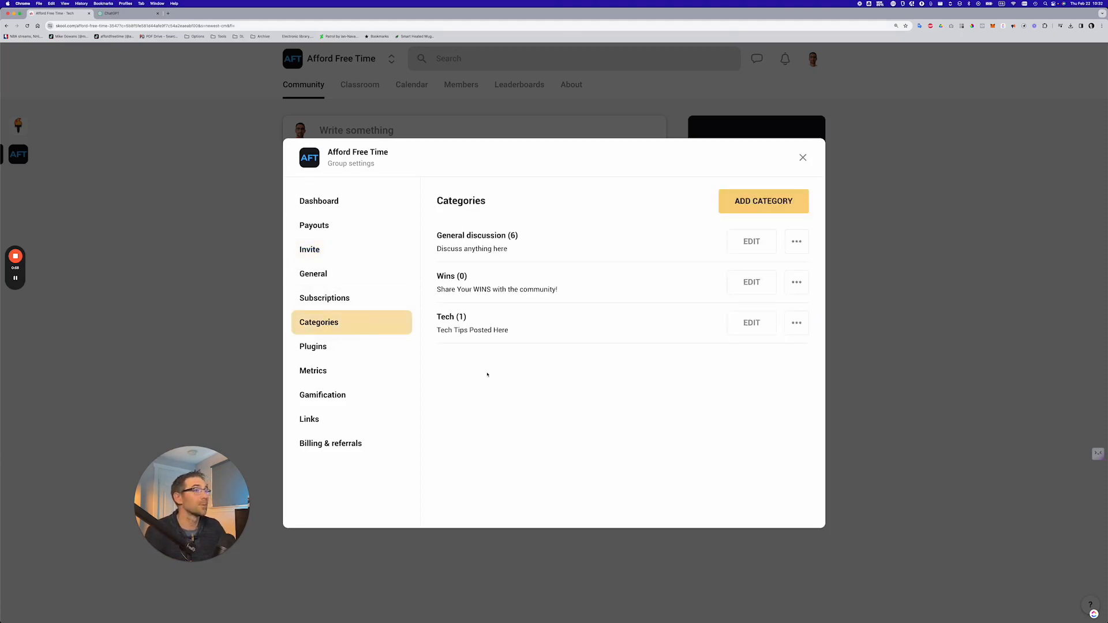
left_click(750, 205)
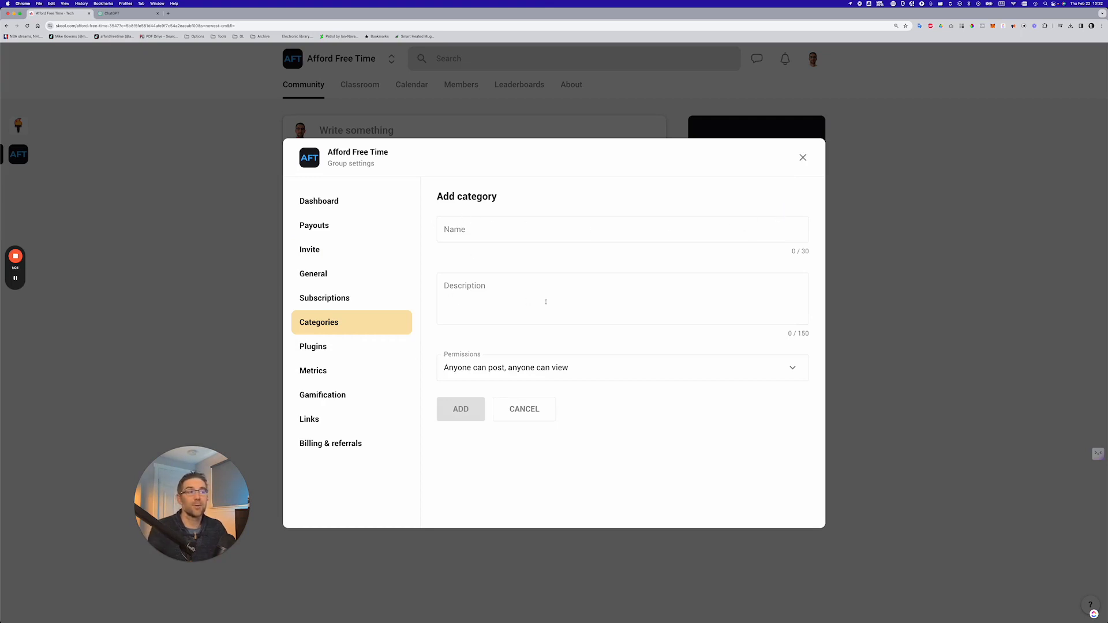
left_click(538, 365)
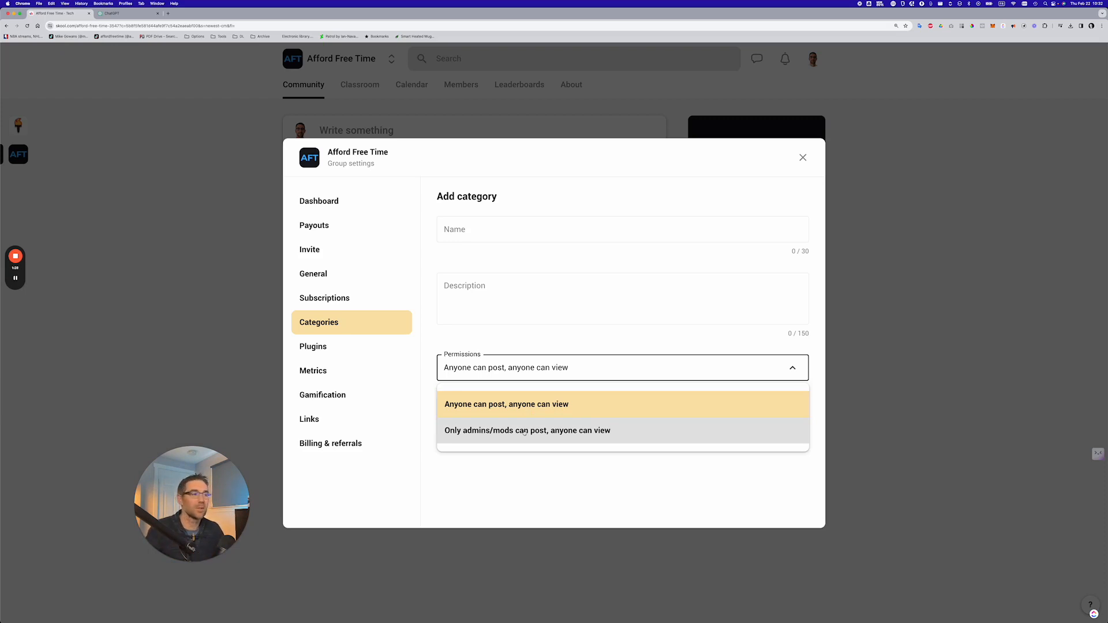
left_click(557, 332)
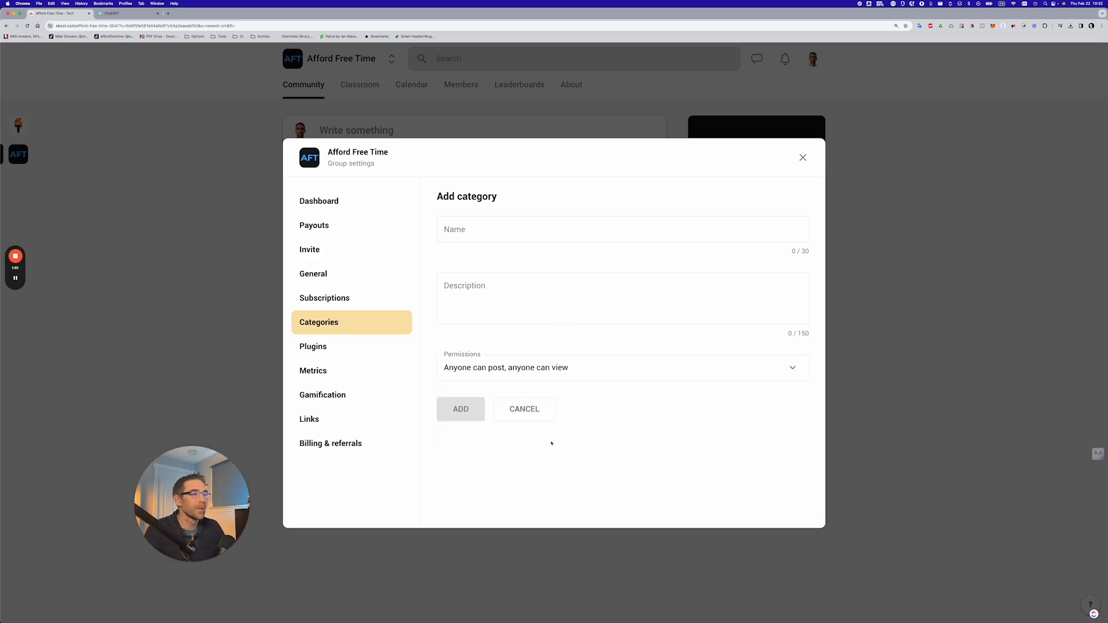
left_click(527, 410)
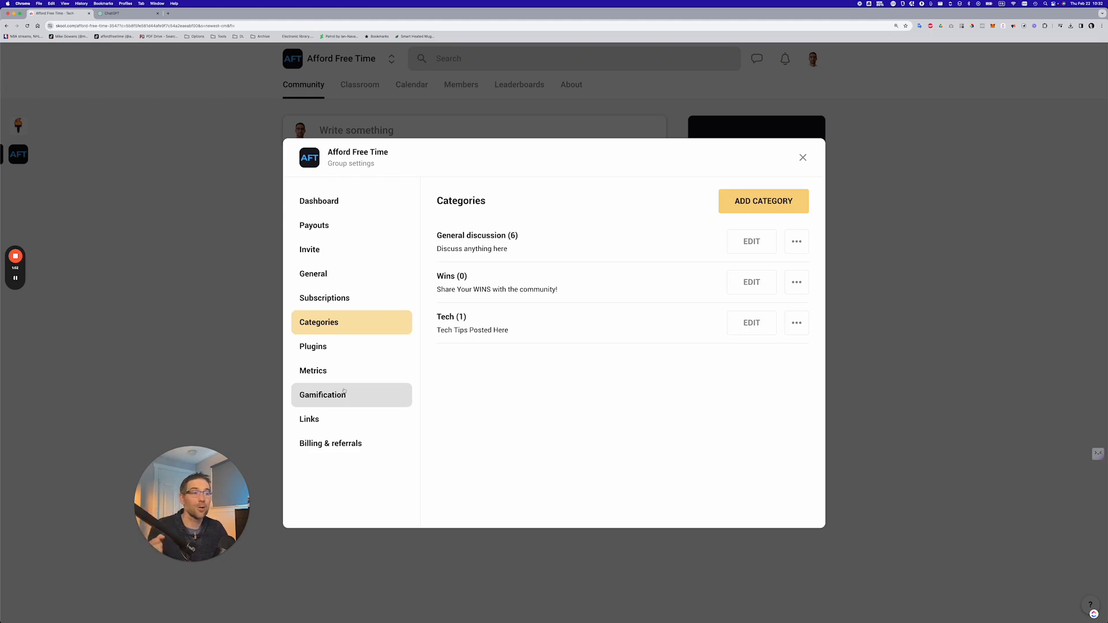
Step: Look over the group's plugins and the membership questions set for joining, and leave the group settings
left_click(332, 349)
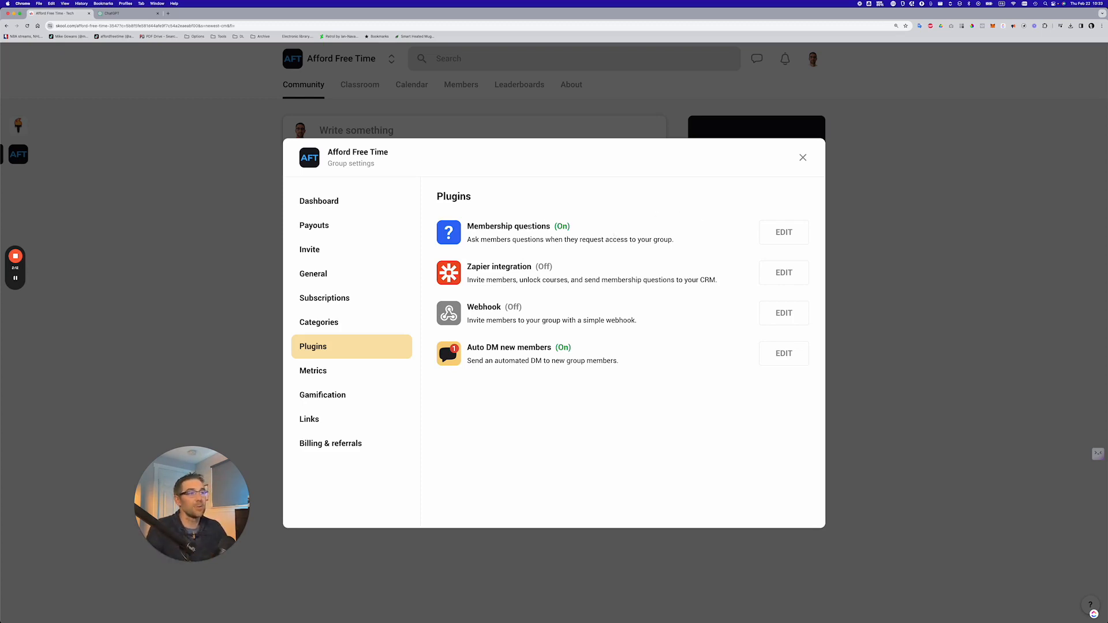
left_click(784, 232)
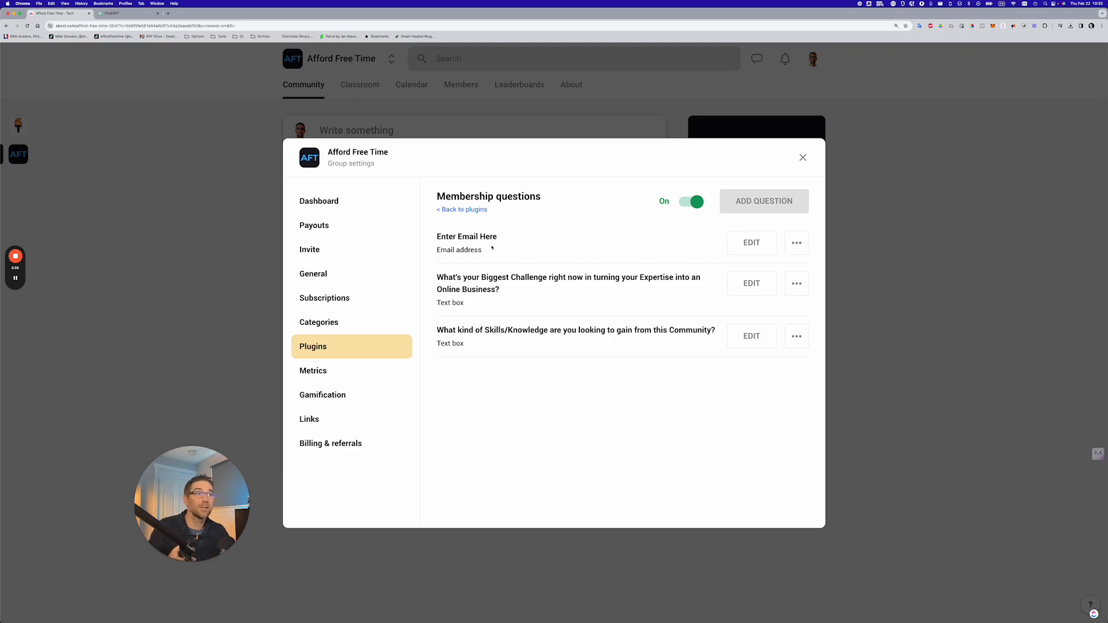
left_click(803, 158)
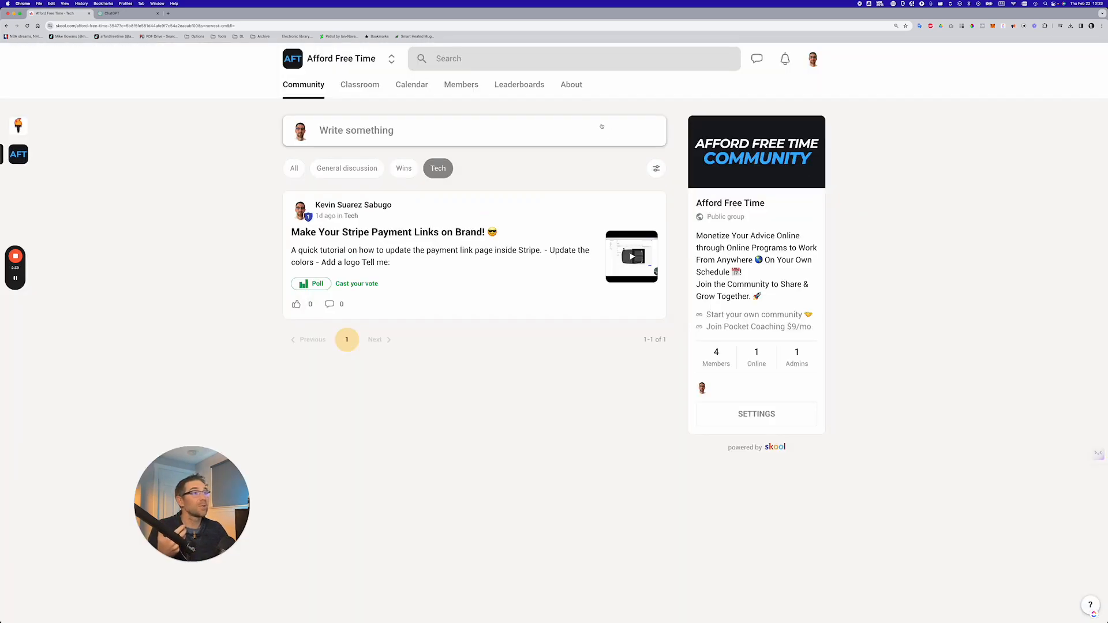
Step: Export the group's member list as a CSV file and return to the community feed
left_click(462, 85)
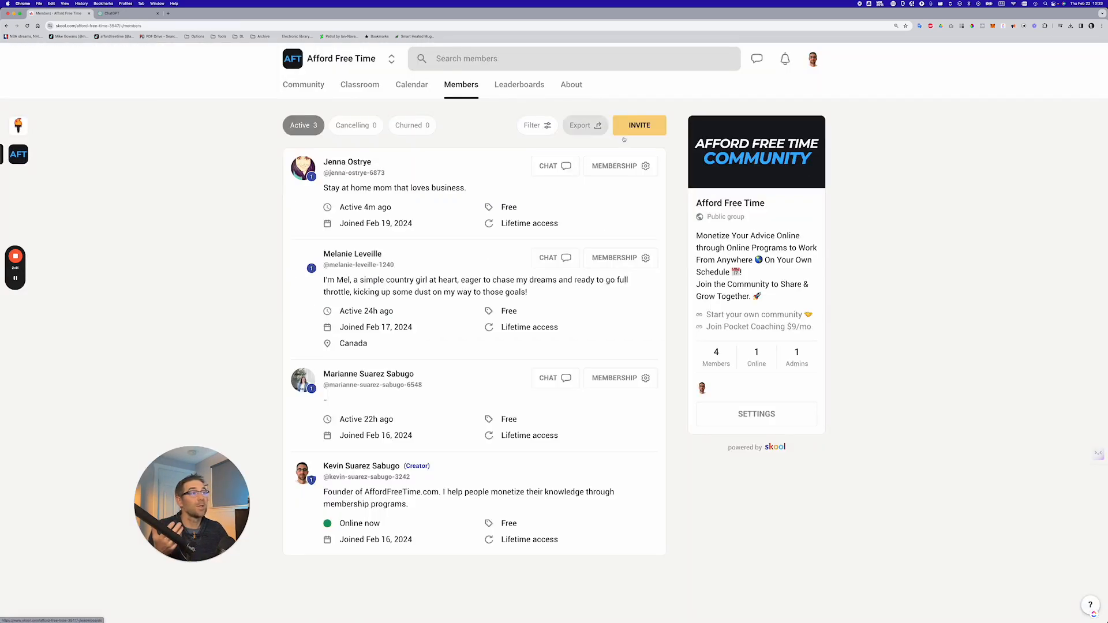
left_click(580, 129)
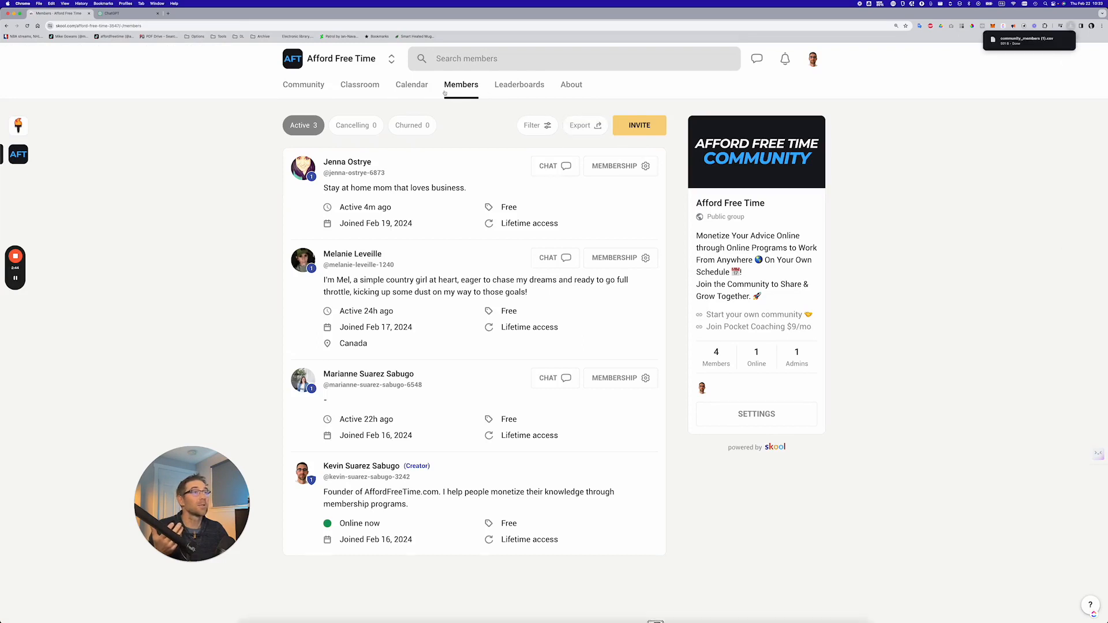
left_click(304, 84)
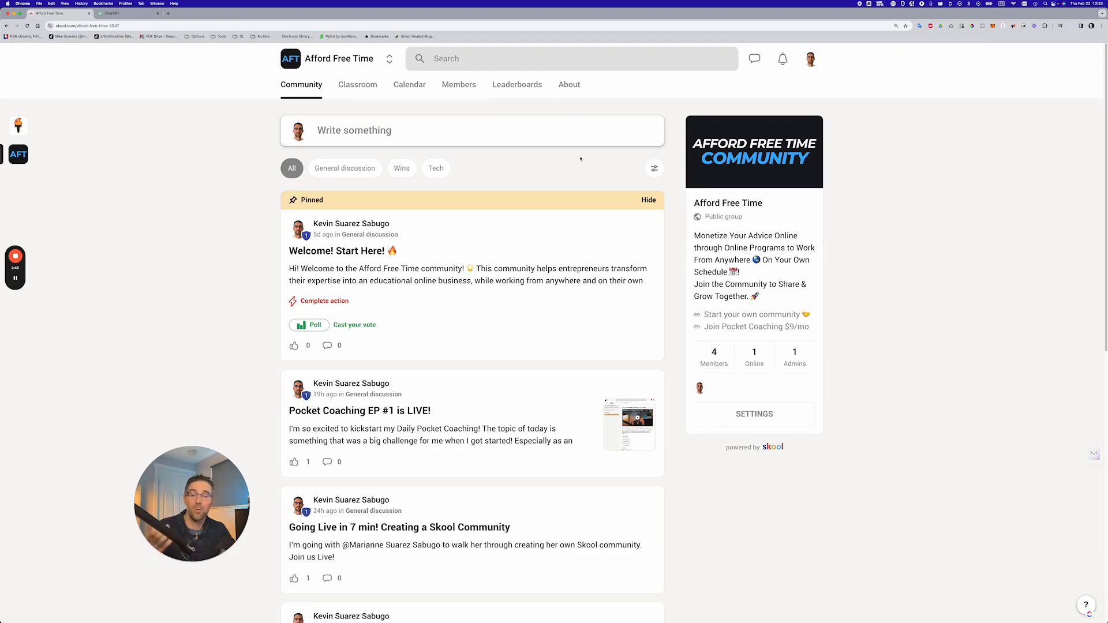
Step: Reopen the Membership questions plugin in the group settings, examine its questions, and return to the plugin list
left_click(748, 411)
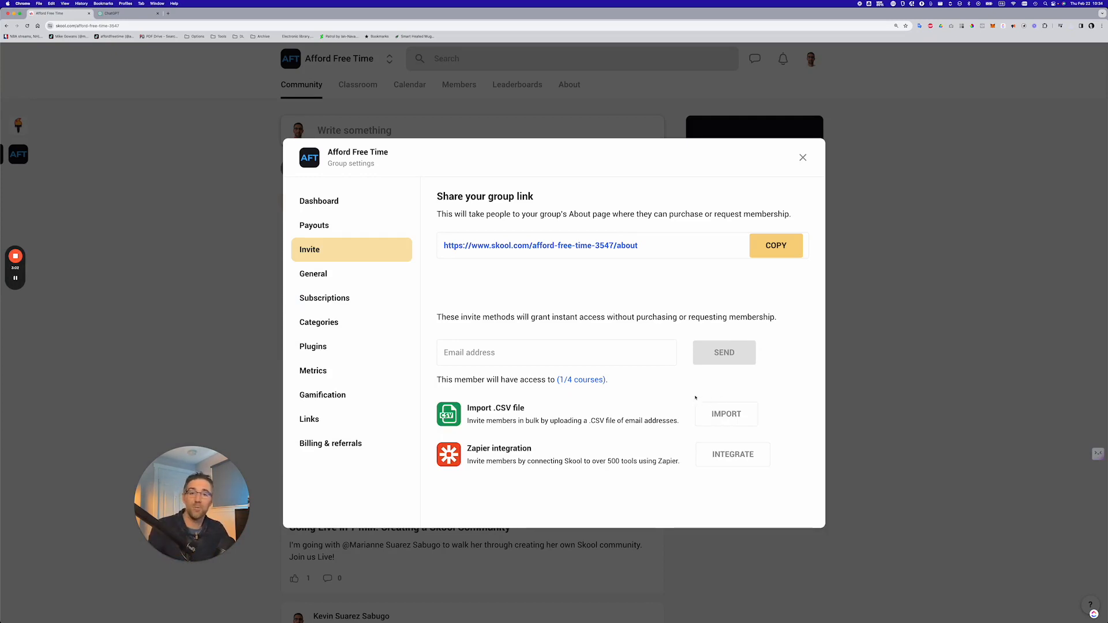
left_click(346, 346)
left_click(797, 238)
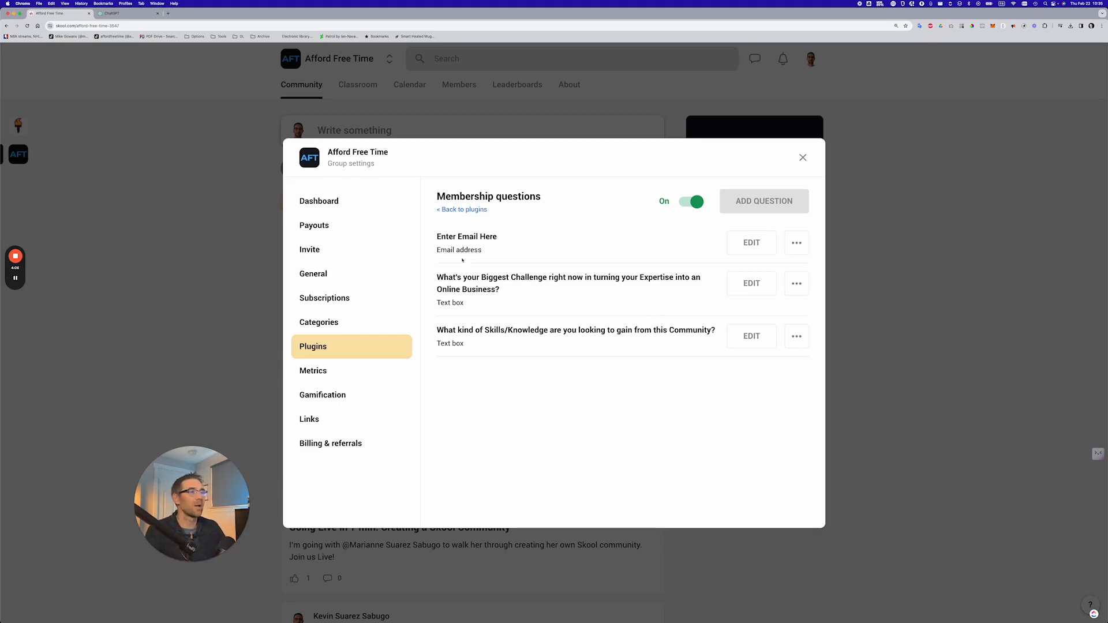
left_click(461, 210)
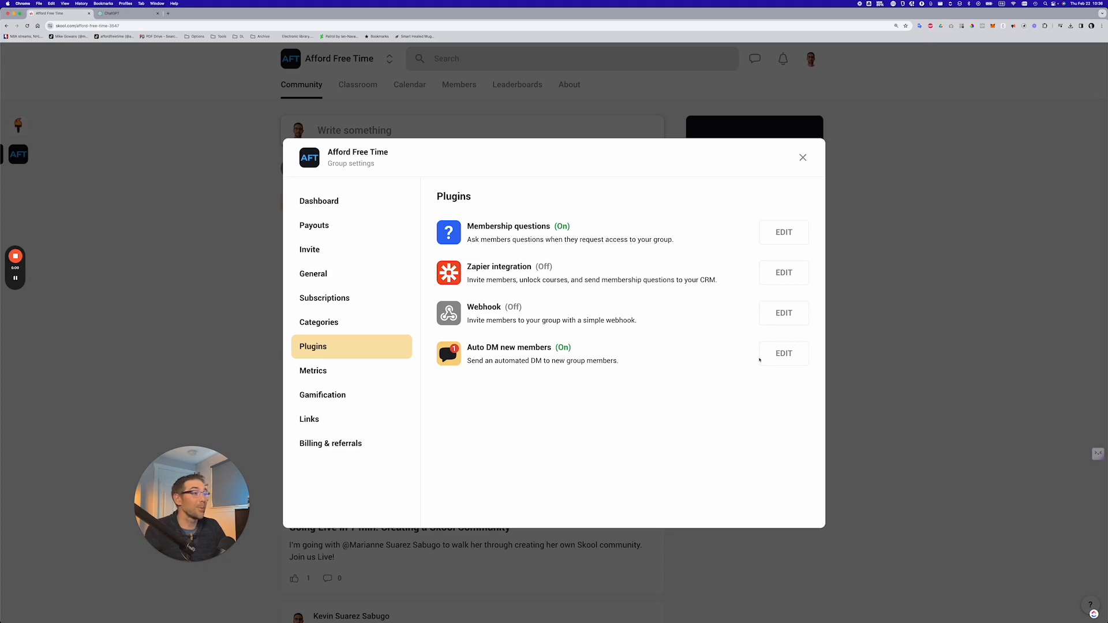
Step: Examine the Auto DM new members message, including its #NAME# placeholder, goal question, and Apple and Android app links
left_click(778, 356)
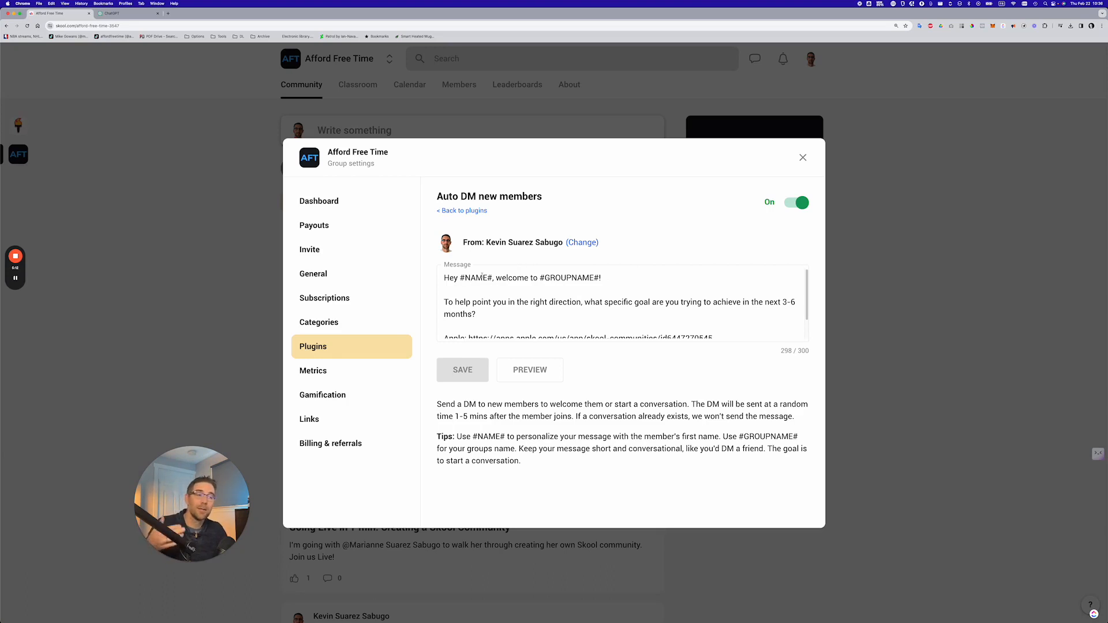
left_click_drag(460, 277, 493, 277)
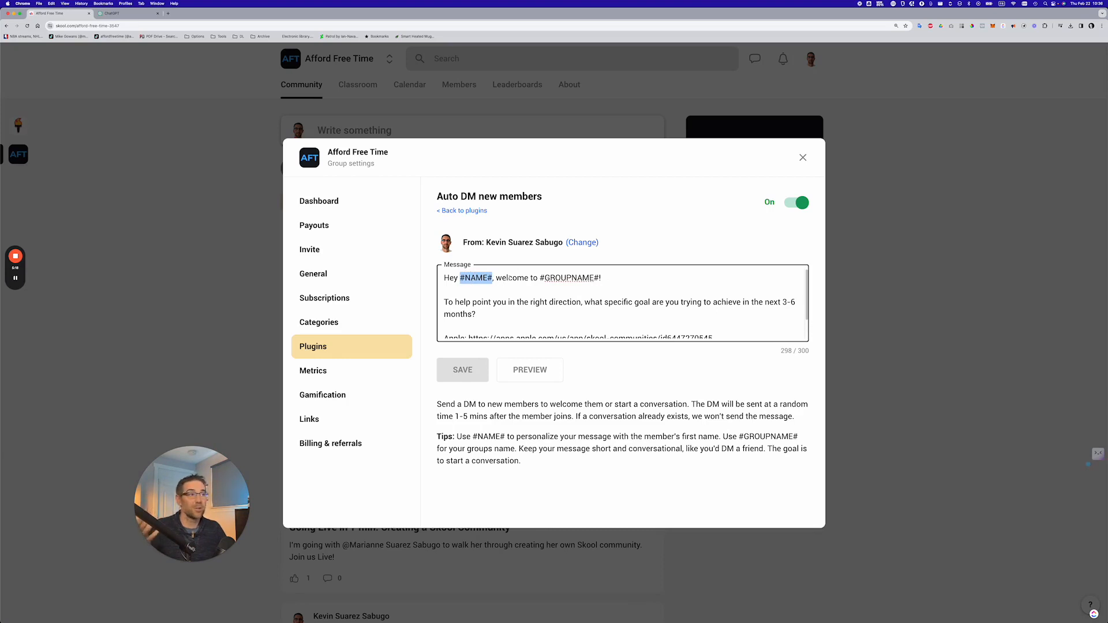
left_click(497, 277)
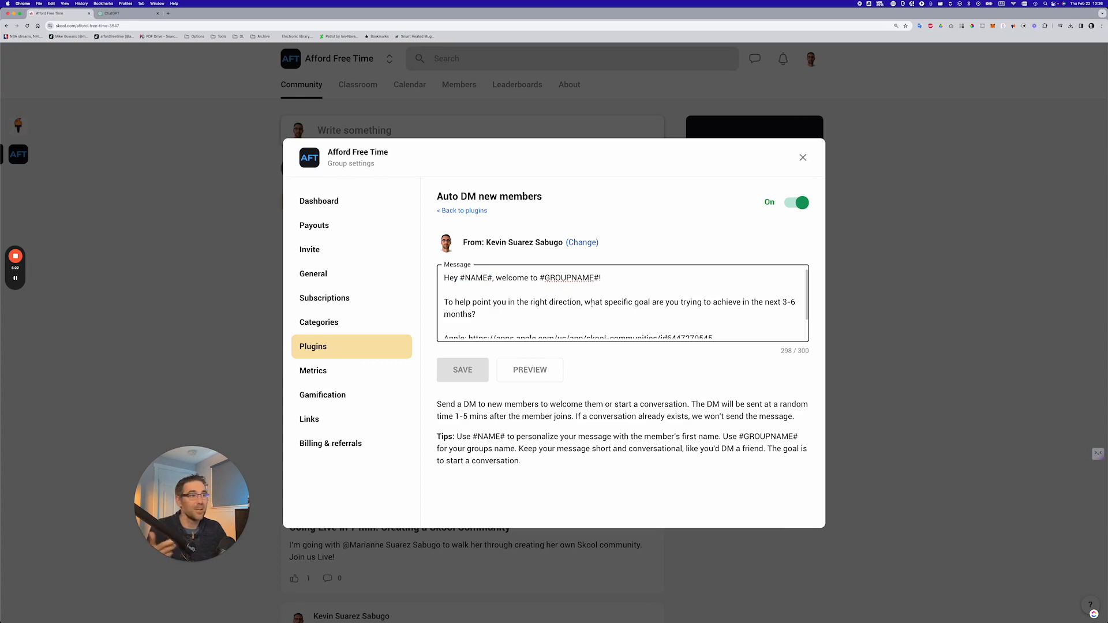
scroll(585, 302, "down", 1)
scroll(510, 310, "down", 1)
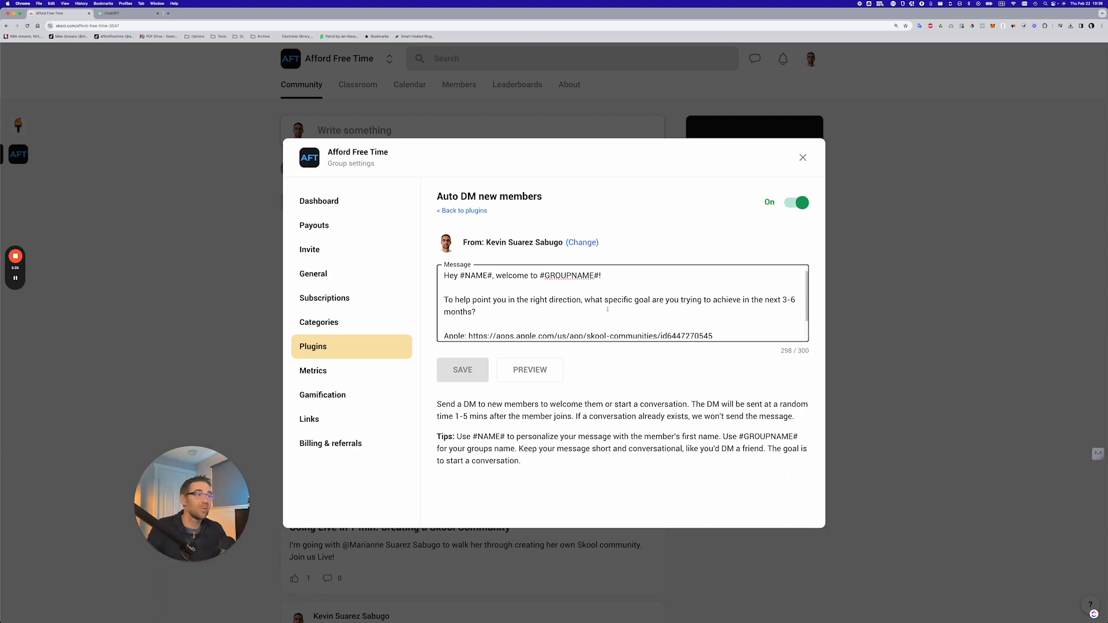
scroll(608, 310, "down", 2)
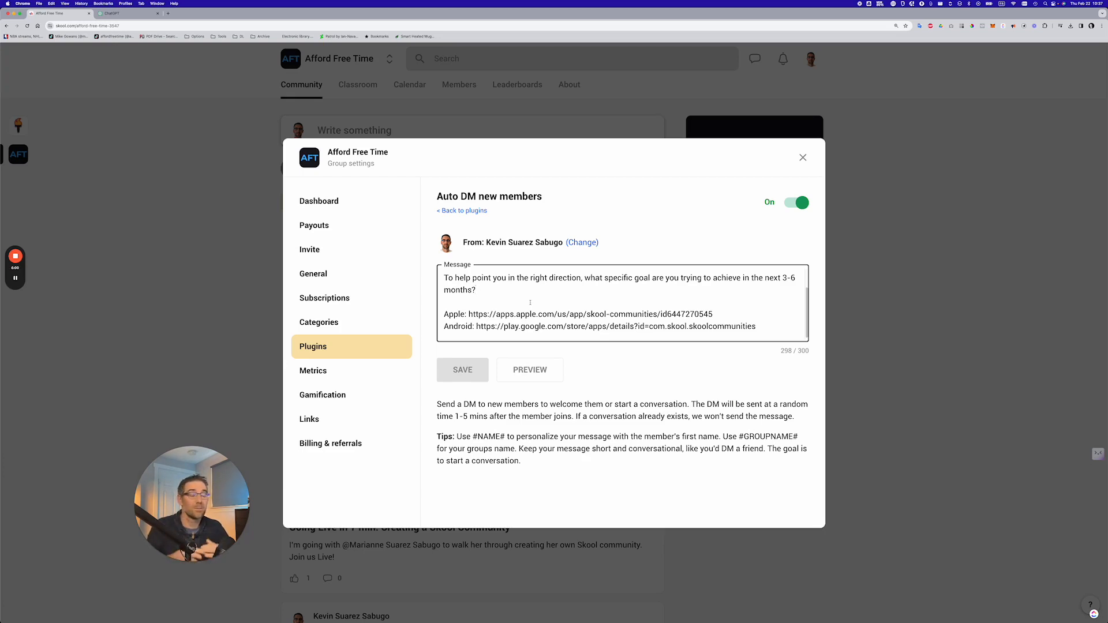
left_click_drag(772, 322, 440, 310)
left_click(469, 306)
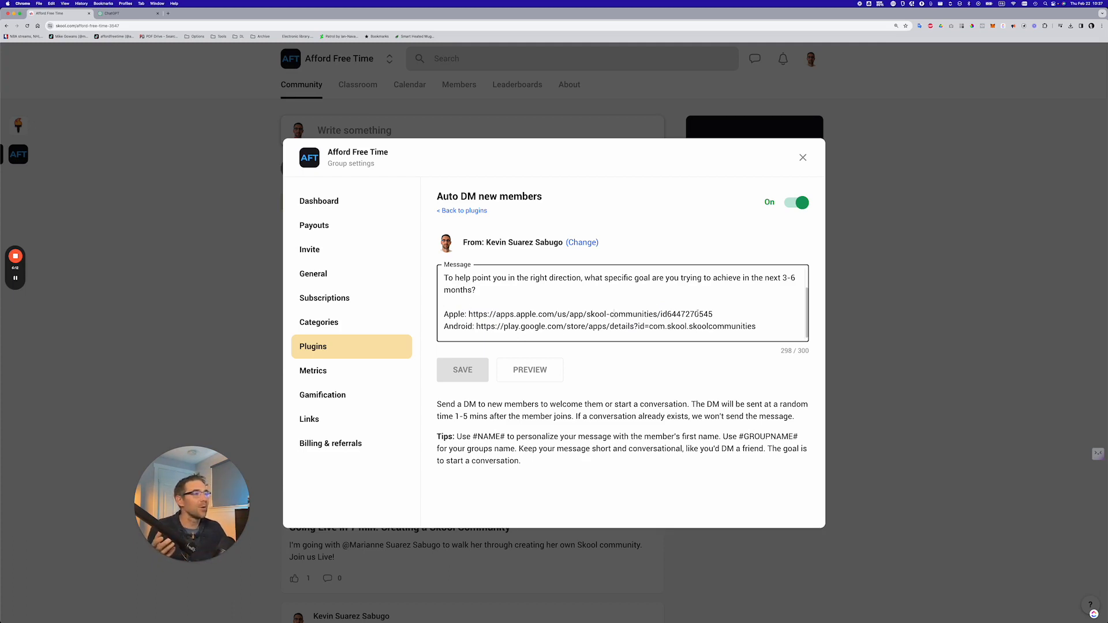
left_click_drag(758, 326, 427, 315)
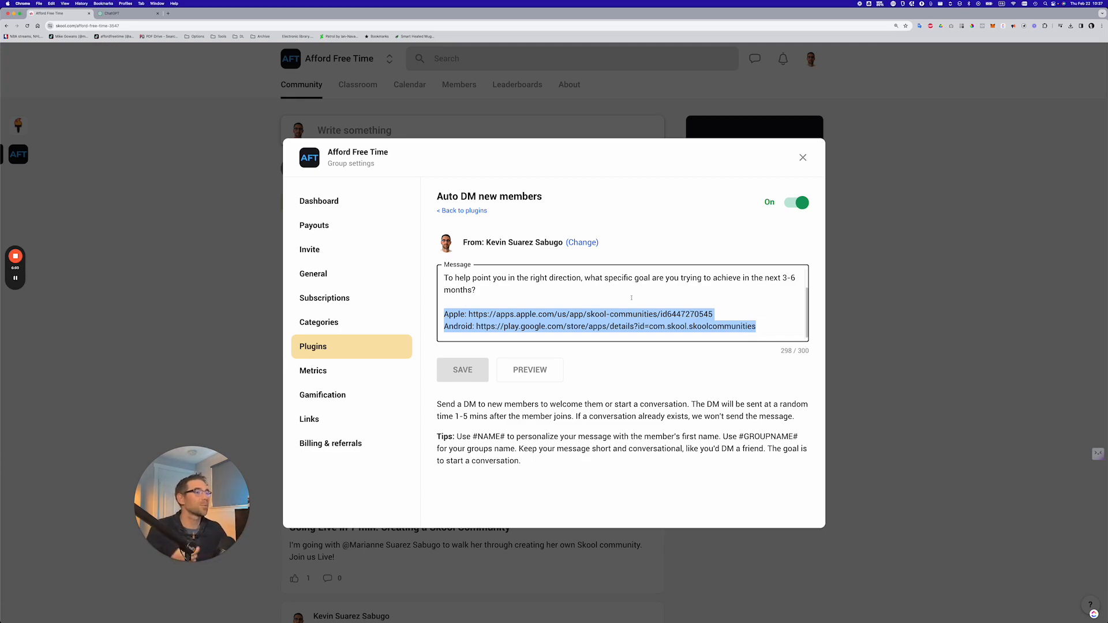
Step: Preview the automated welcome message for new members, and close the preview and the group settings
left_click(546, 370)
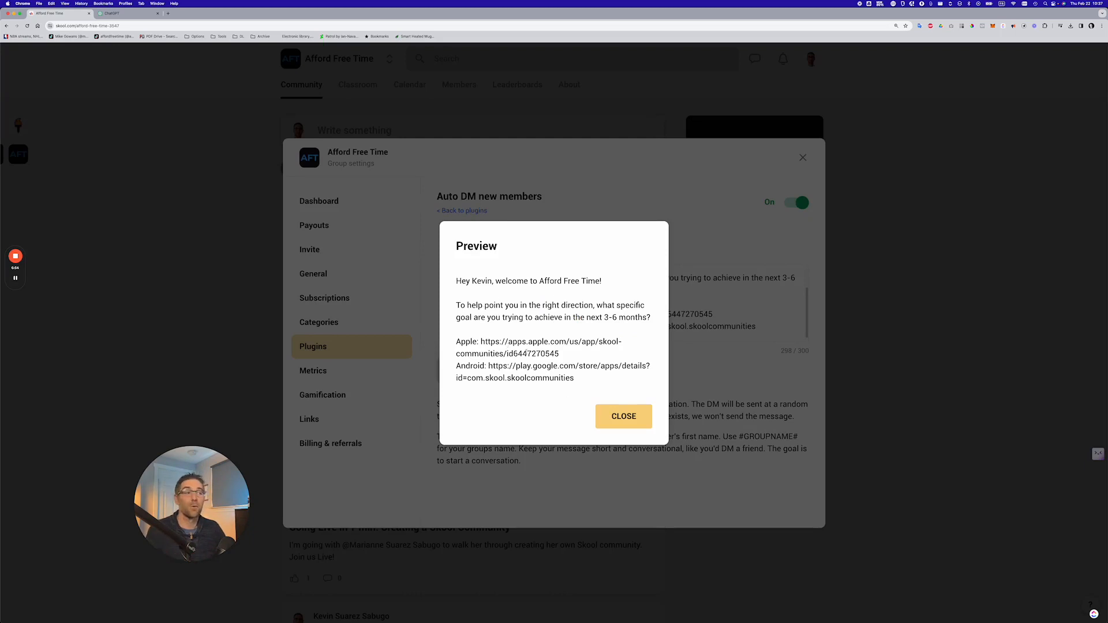
left_click(607, 422)
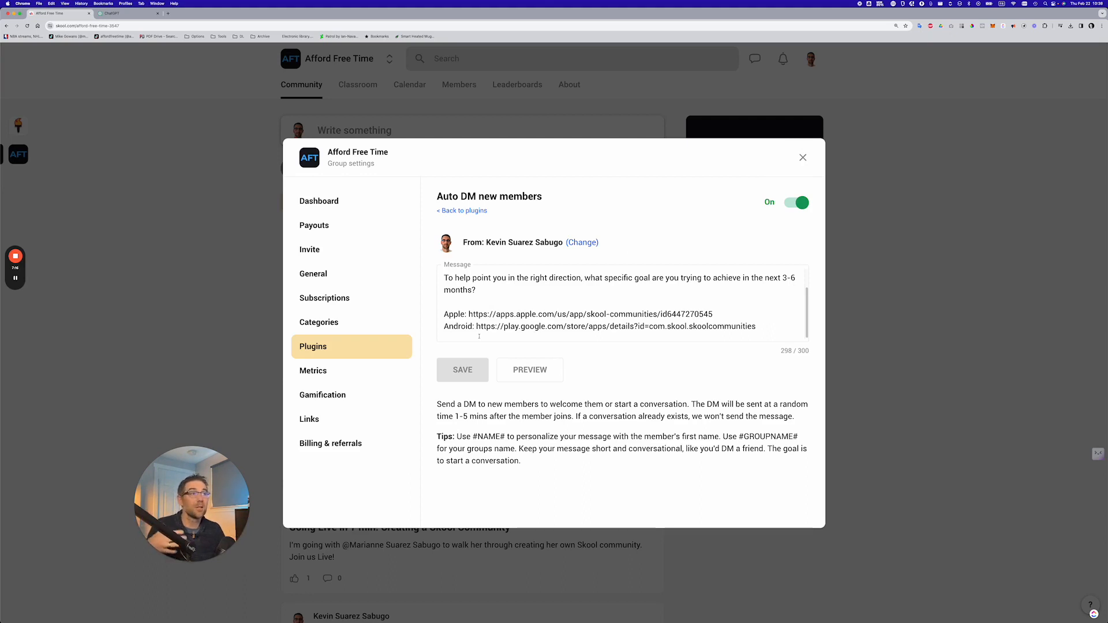
left_click(803, 158)
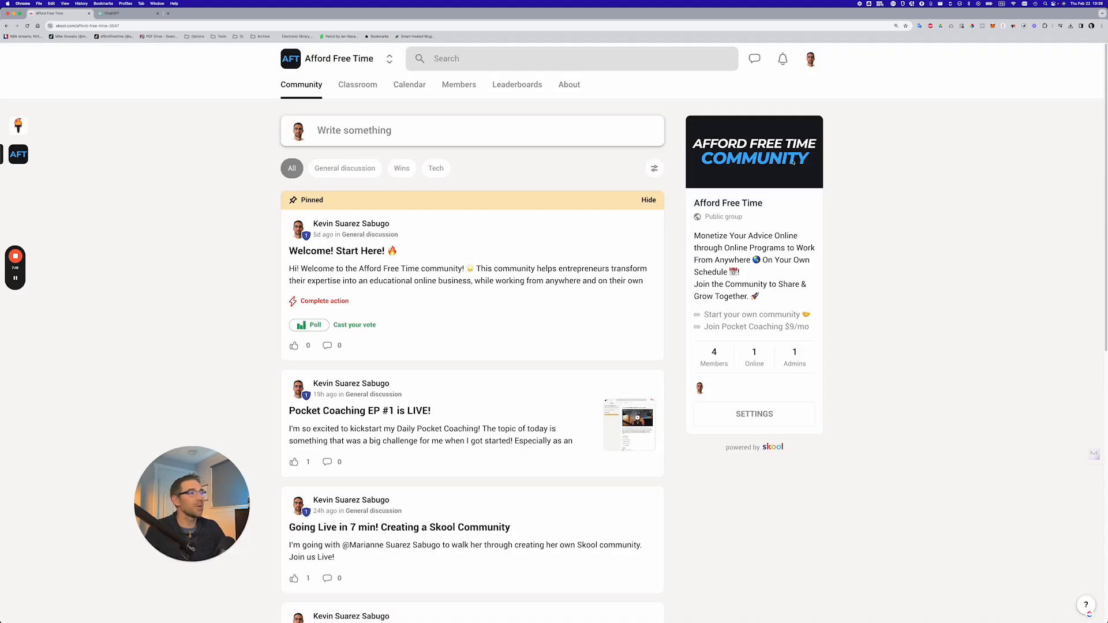